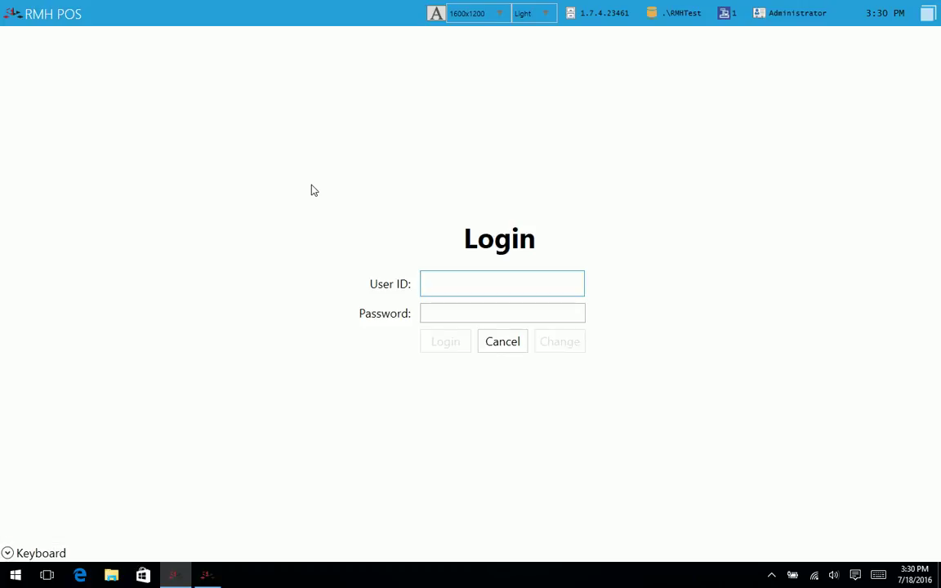
Log in to the point of sale with the user ID and the account password.
type("1")
key("Tab")
type("1")
key("Return")
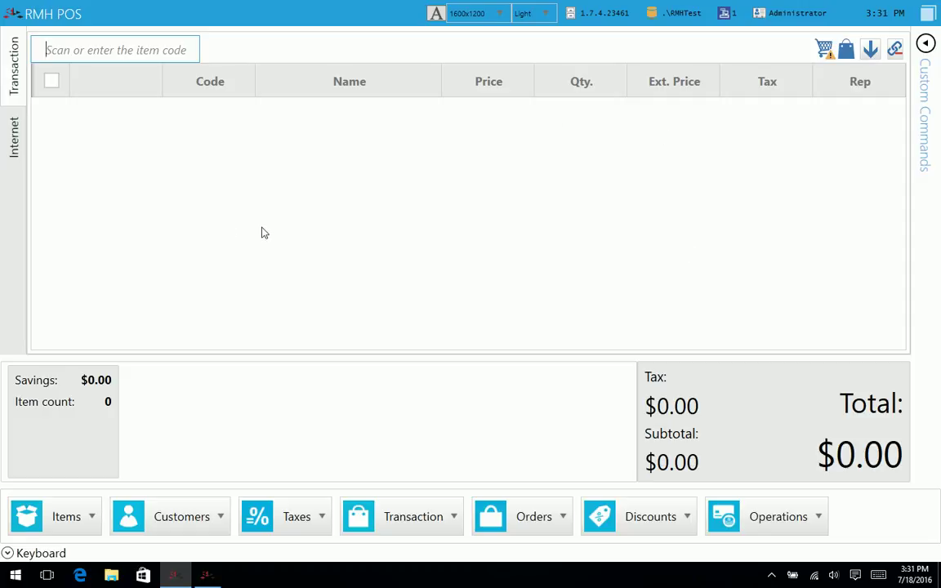
Examine the available commands for items, customers, taxes, transactions, orders, discounts and operations.
left_click(91, 518)
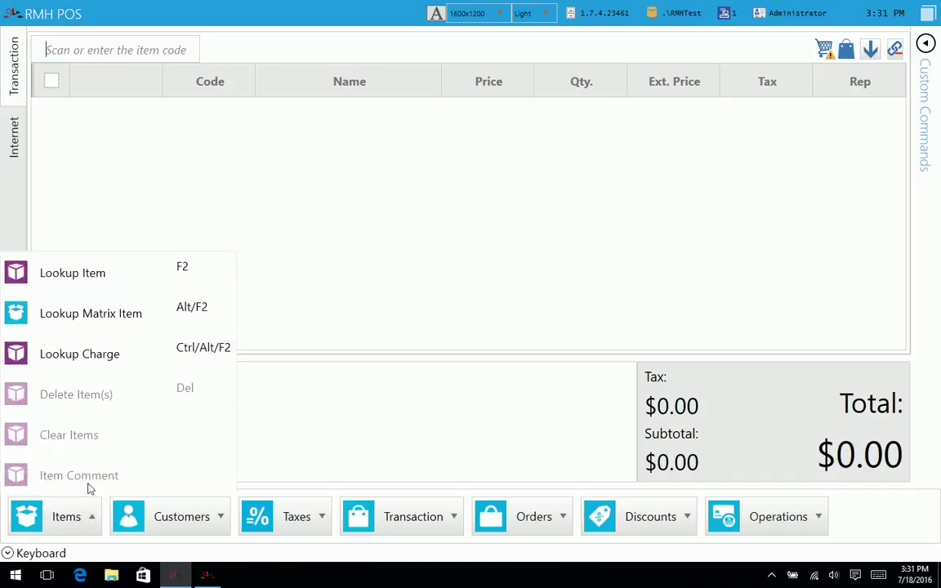
left_click(217, 518)
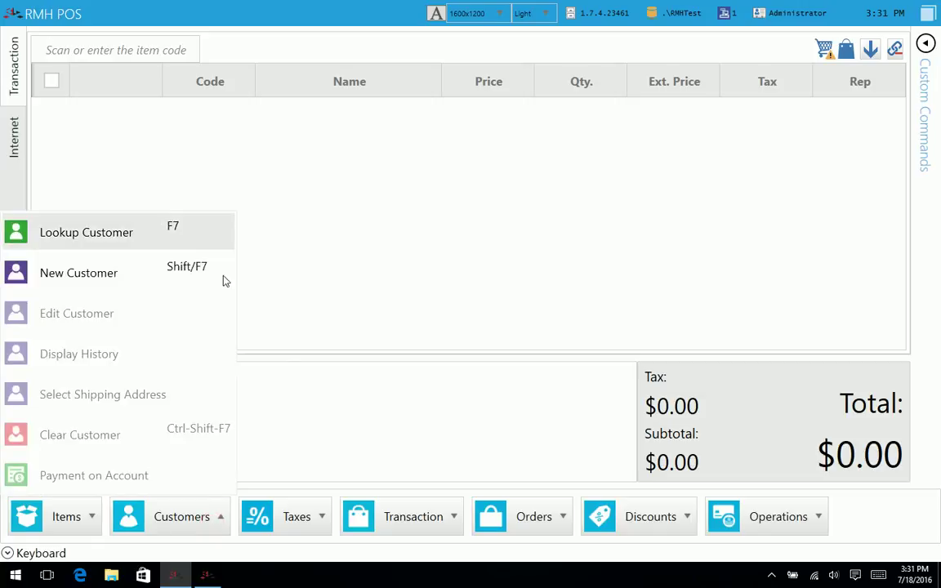
left_click(437, 528)
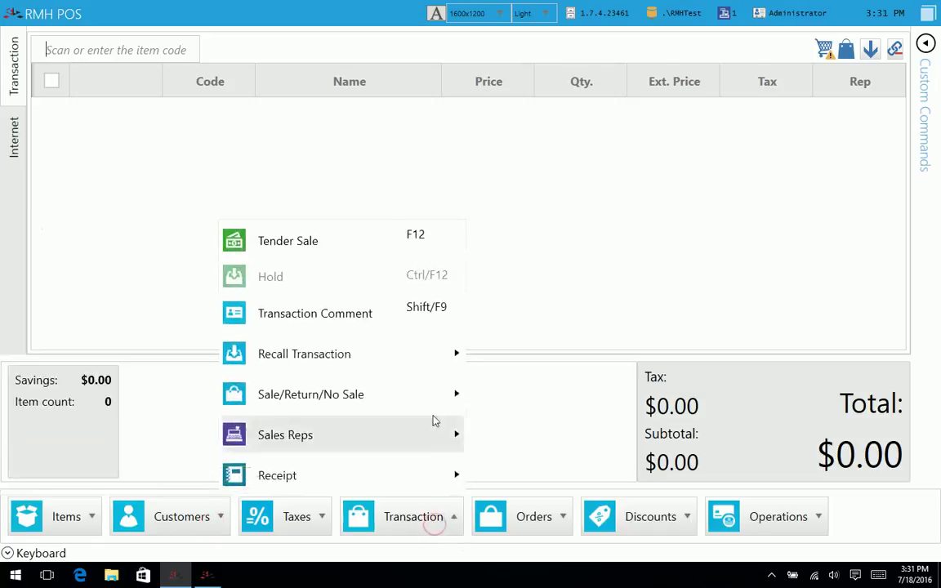
left_click(310, 532)
mouse_move(294, 441)
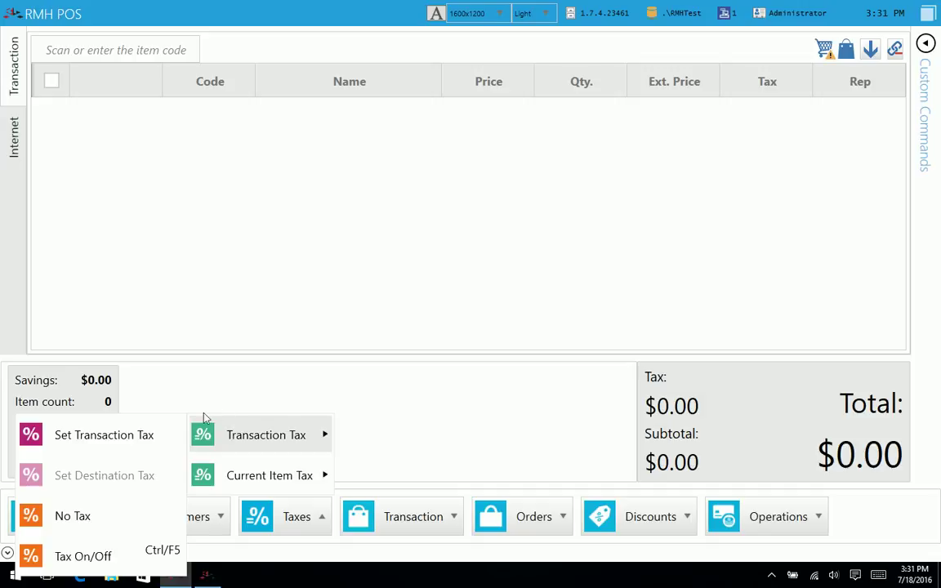
left_click(437, 525)
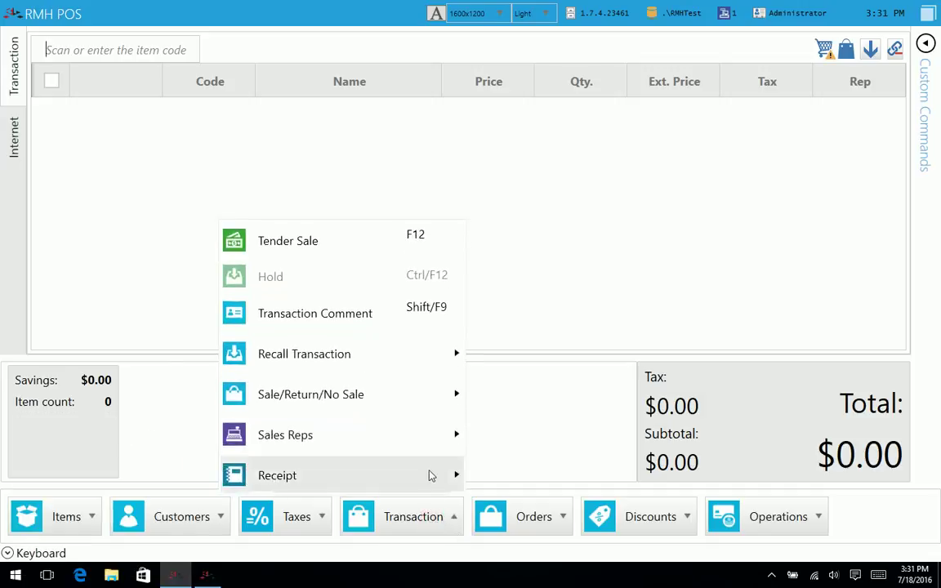
left_click(535, 516)
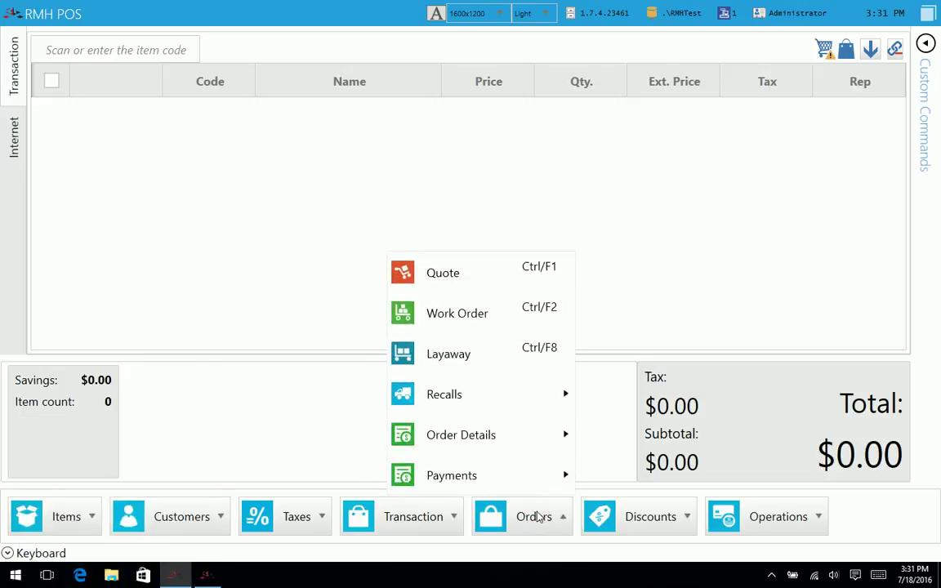
left_click(681, 525)
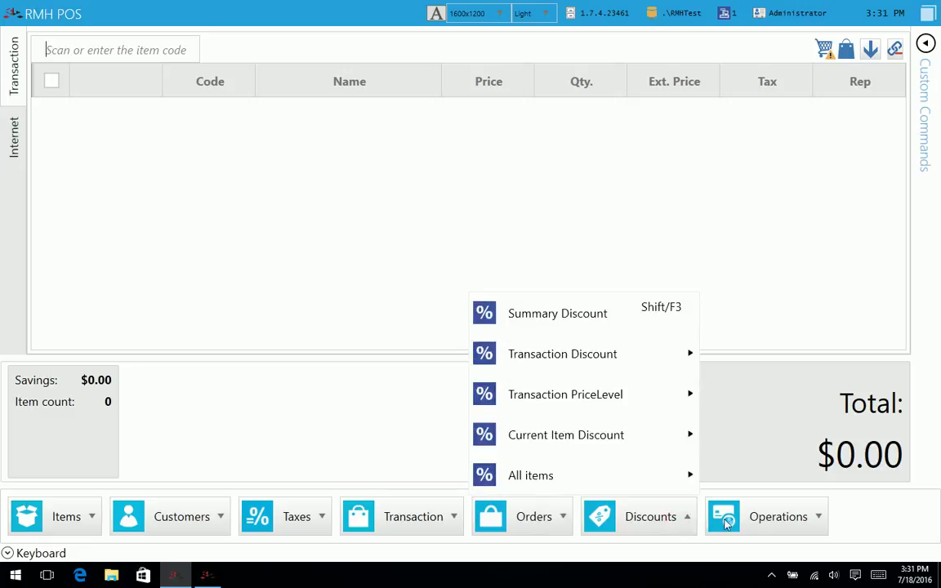
left_click(779, 516)
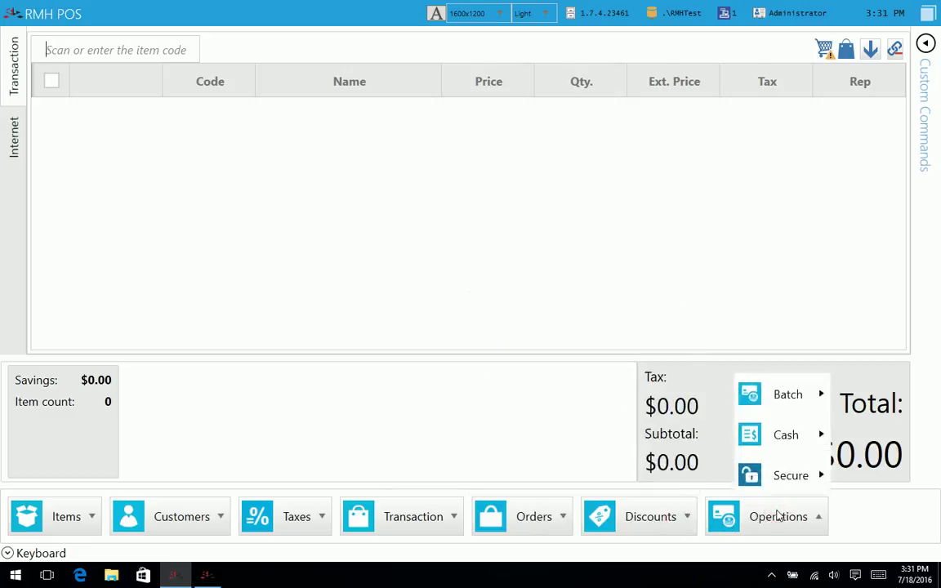
left_click(133, 14)
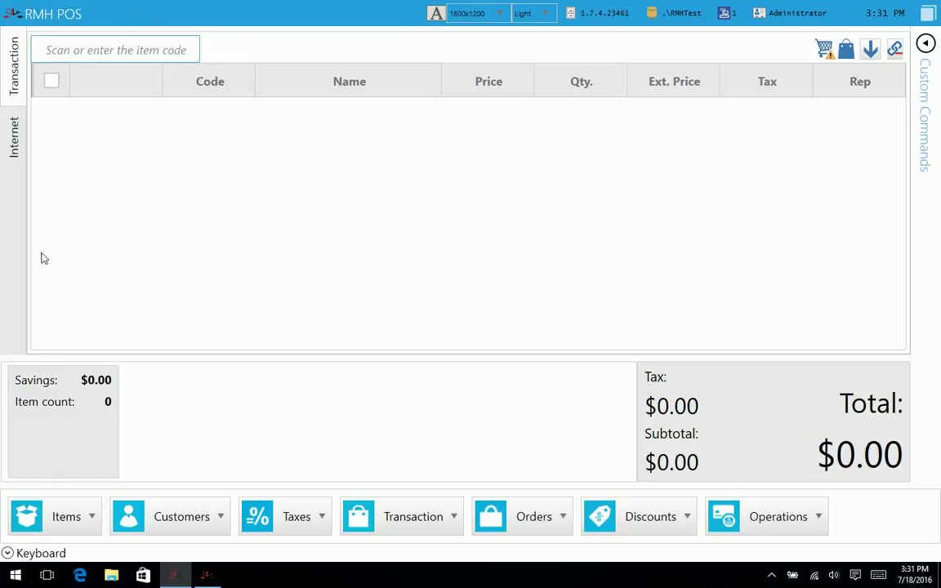
Look up item 20000, Gel Syrup Energy Booster, and add it to the transaction with a weight of 0.
key("F3")
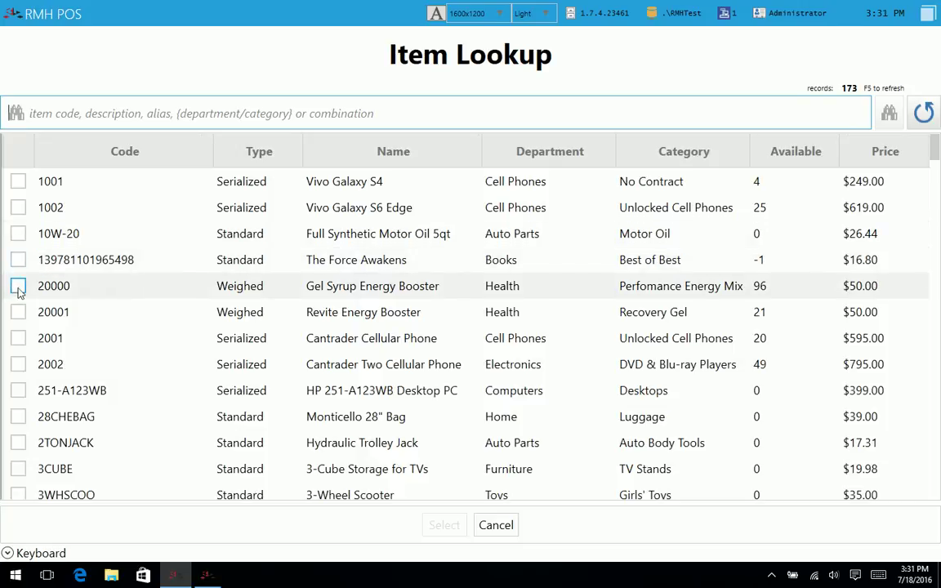
left_click(18, 286)
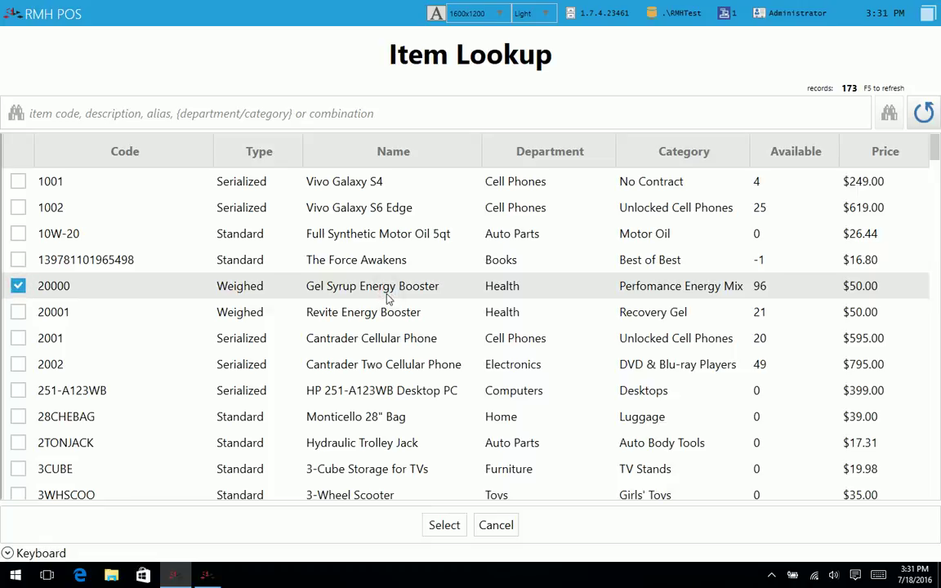
left_click(446, 529)
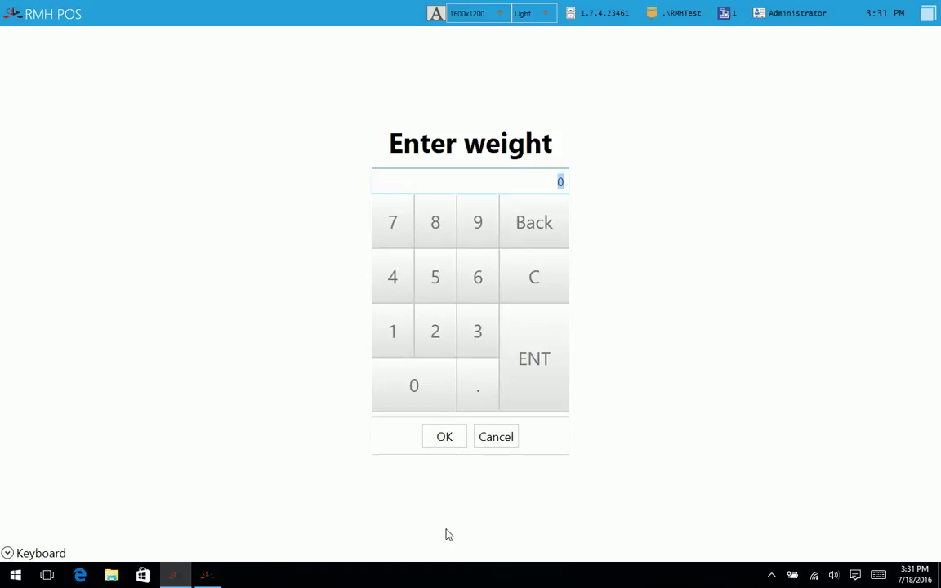
left_click(445, 437)
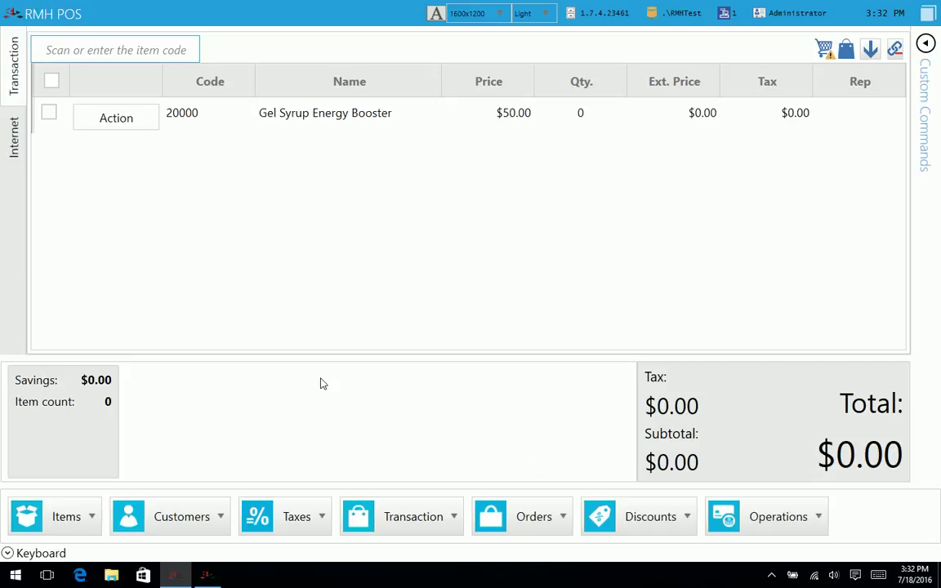
Look up the customers and assign the first listed customer to the transaction.
key("F2")
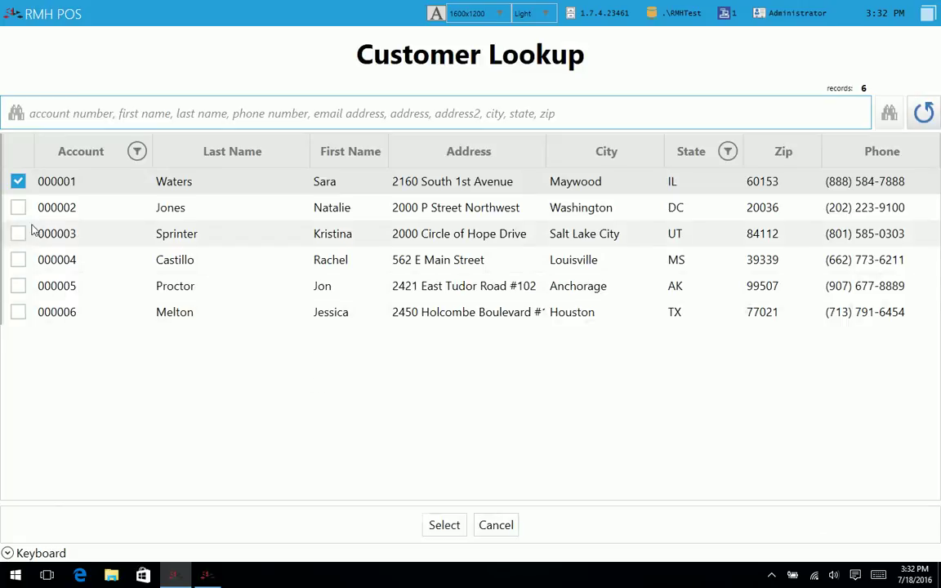
left_click(92, 181)
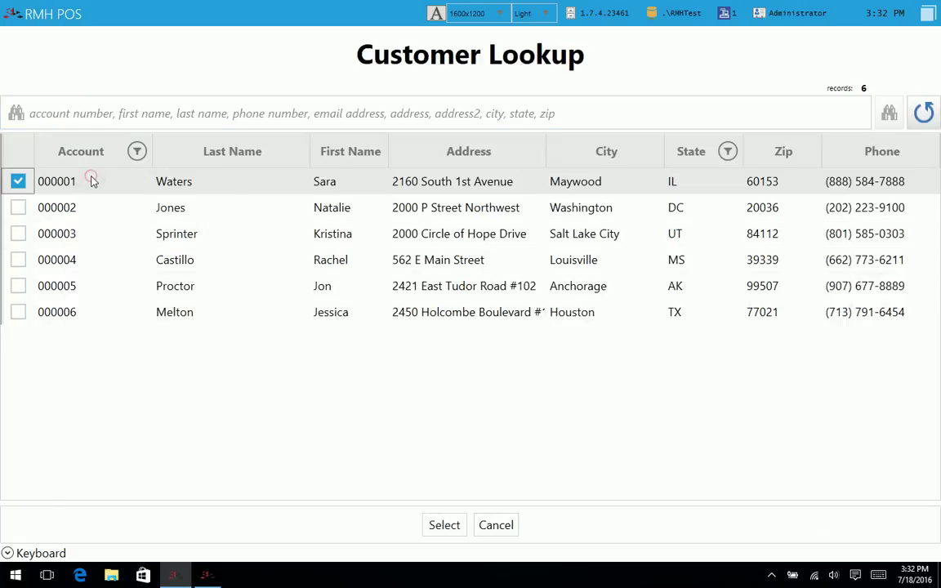
left_click(445, 525)
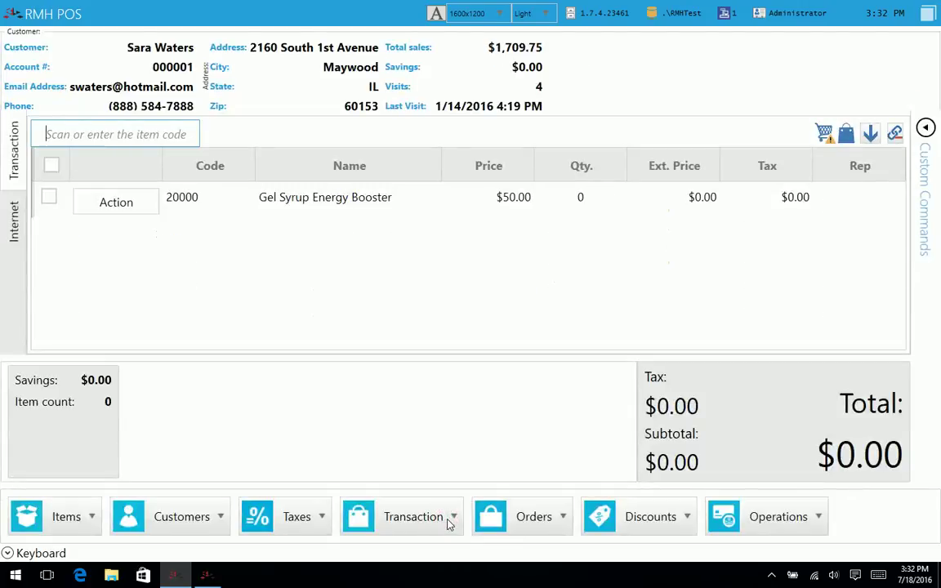
Tender the sale in cash and close the transaction's change summary.
left_click(432, 509)
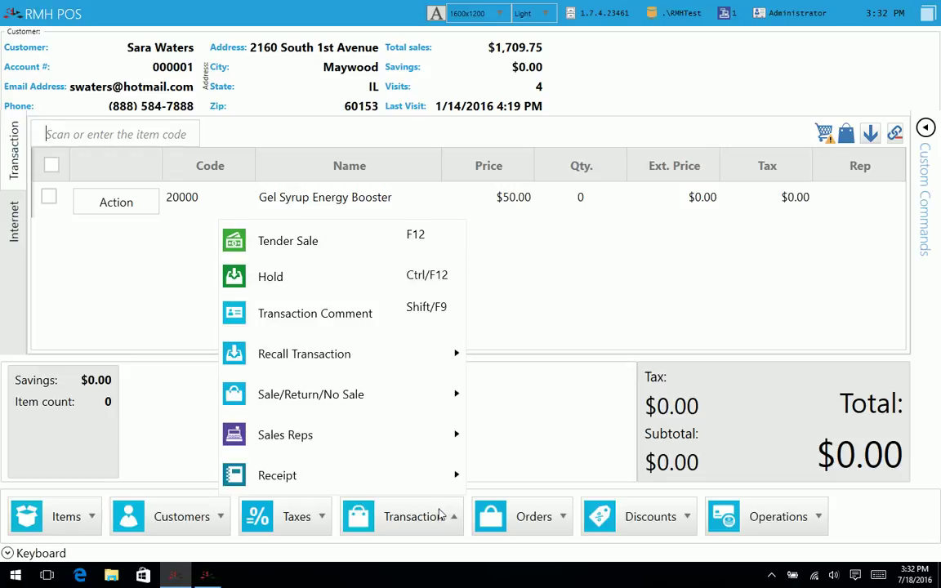
left_click(415, 519)
left_click(414, 520)
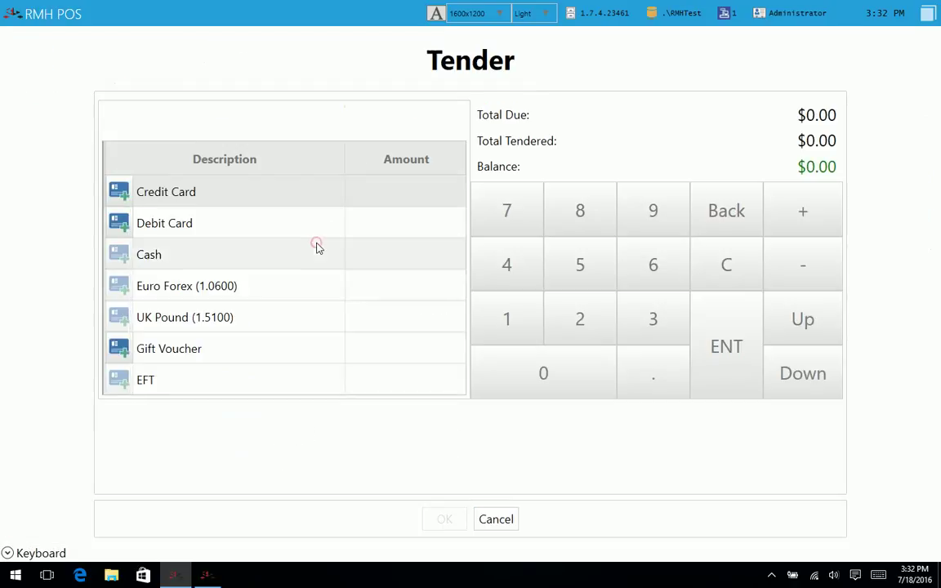
left_click(317, 245)
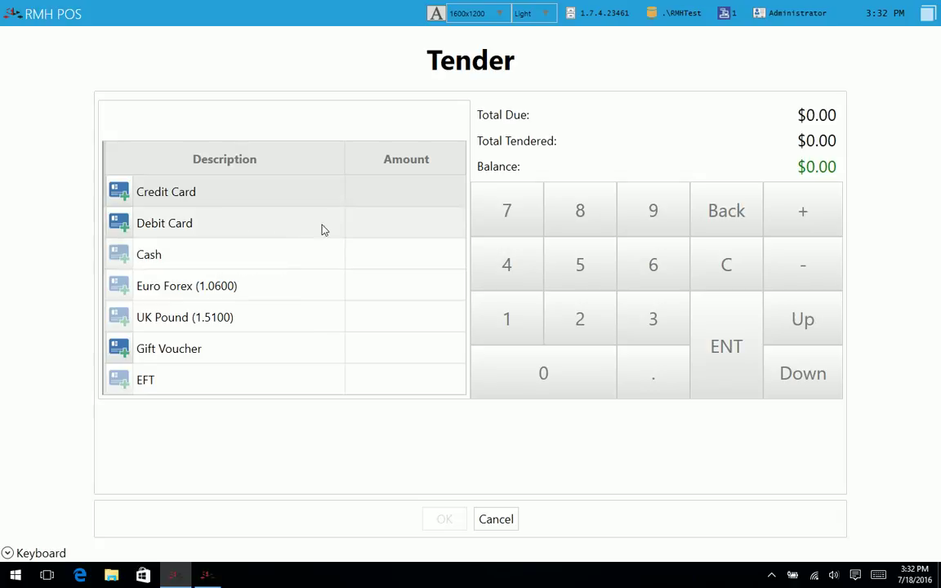
left_click(365, 253)
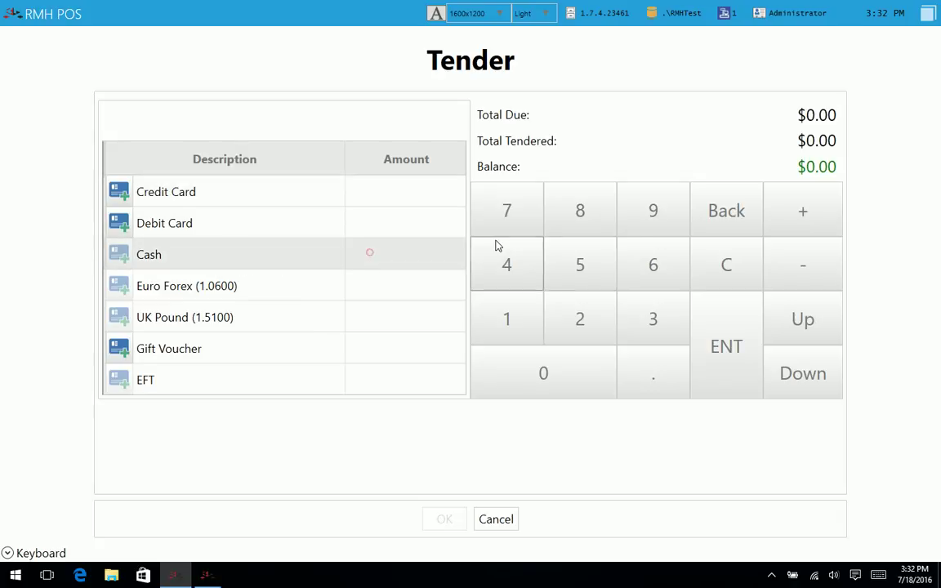
left_click(815, 214)
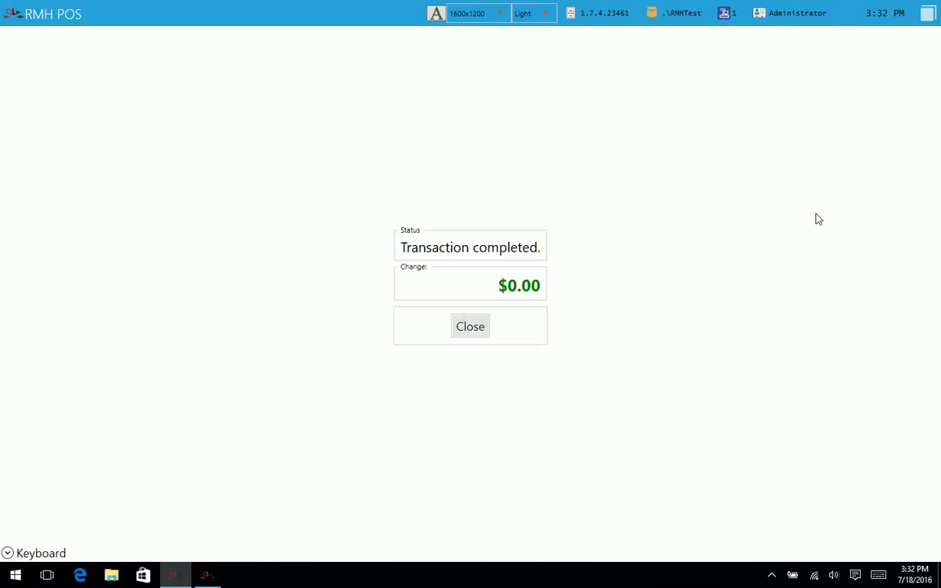
left_click(470, 326)
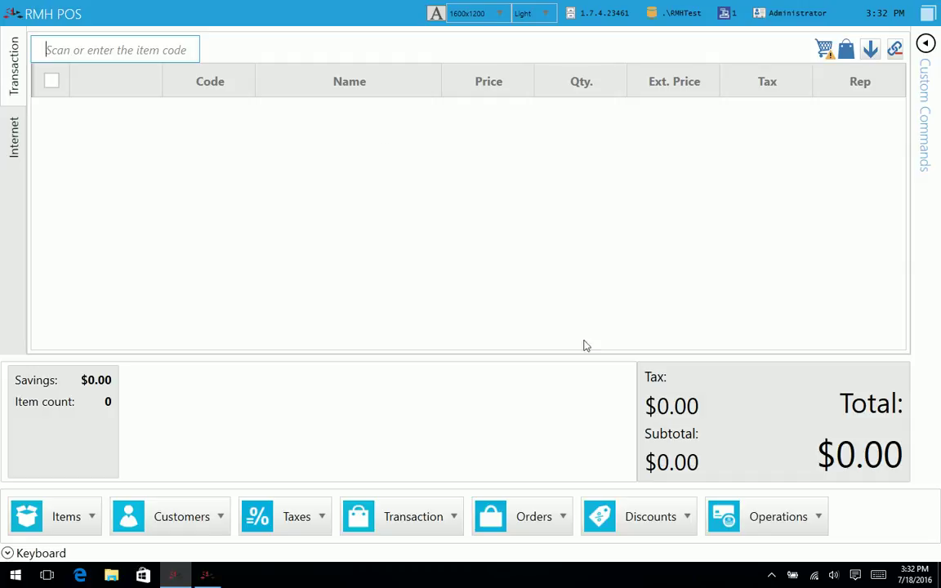
Switch to Retail Management Hero Store Manager and view the merchandising lists of item messages and departments.
left_click(772, 575)
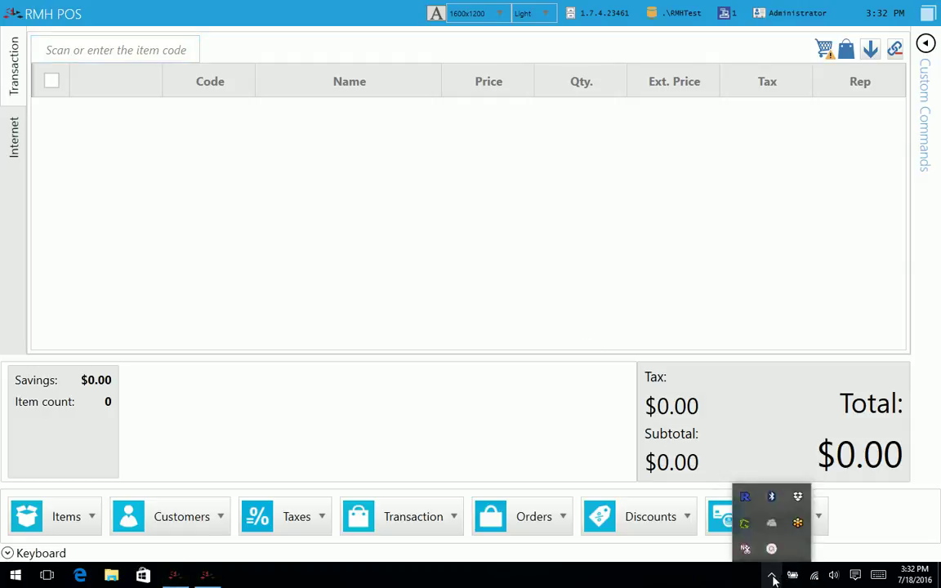
left_click(774, 578)
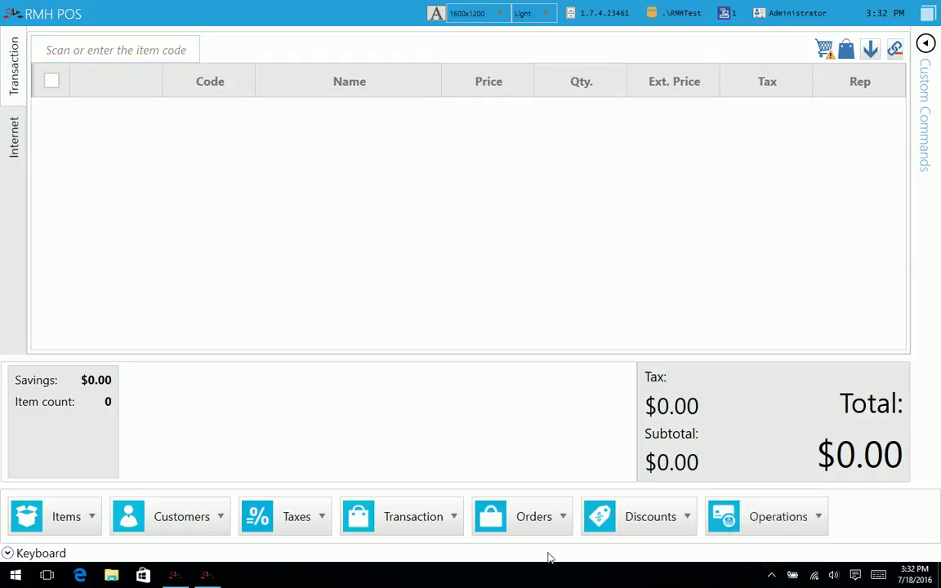
left_click(174, 577)
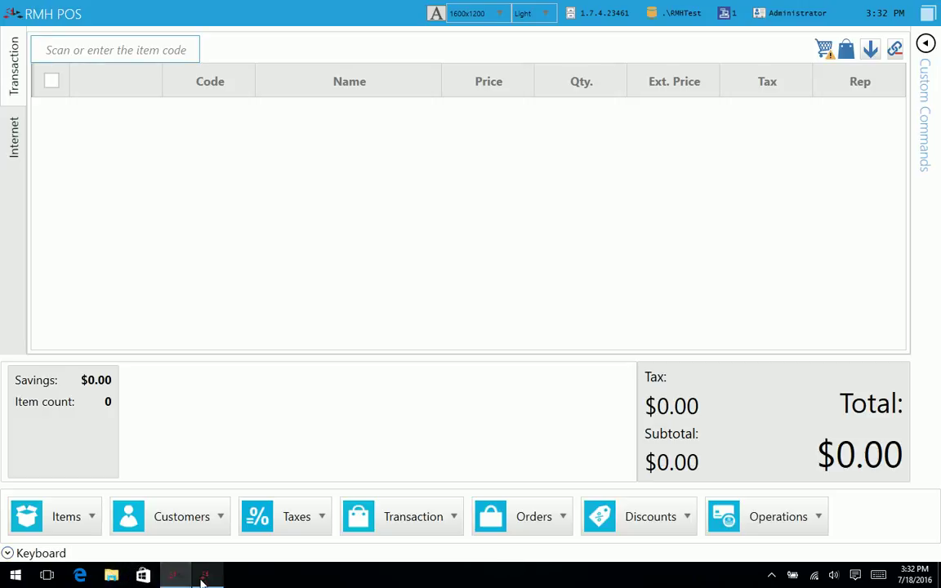
left_click(203, 580)
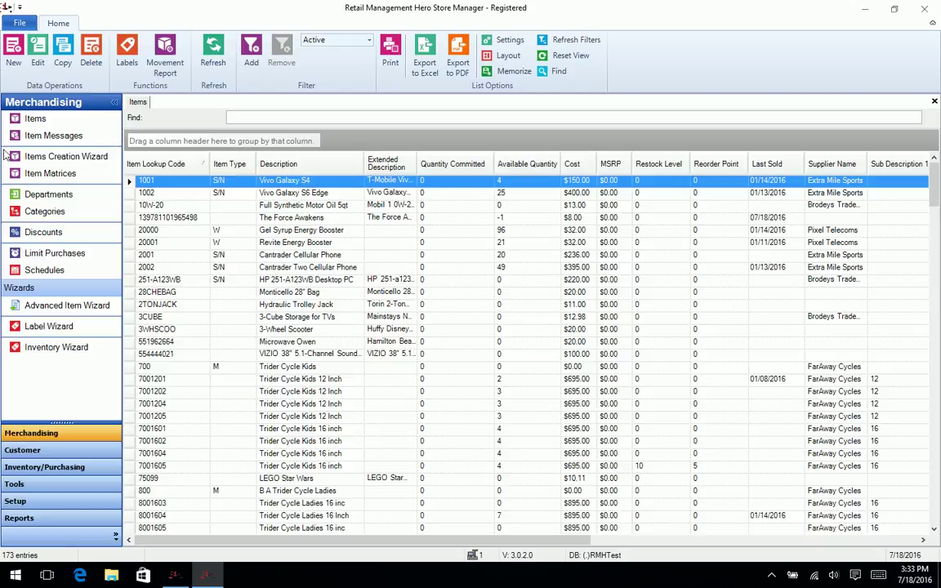
left_click(44, 139)
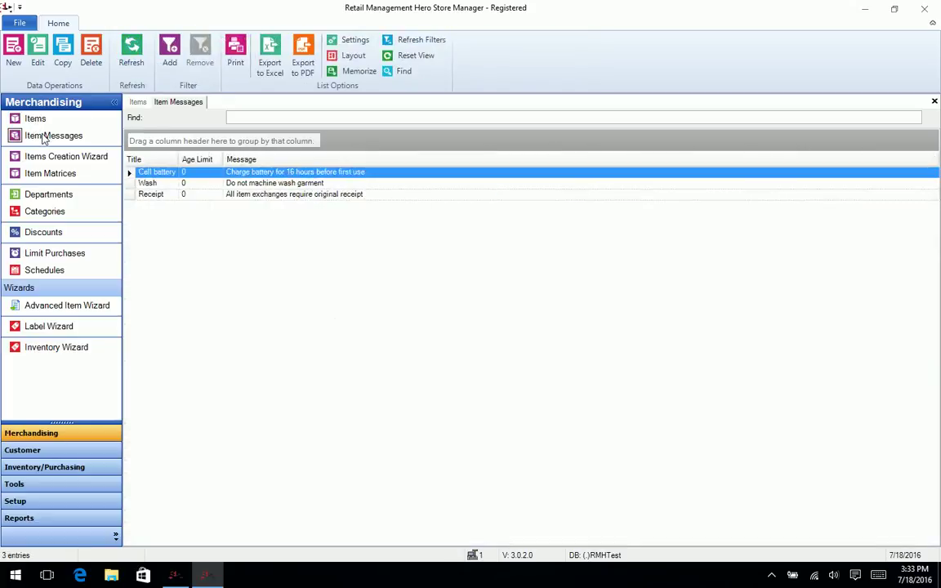
left_click(50, 197)
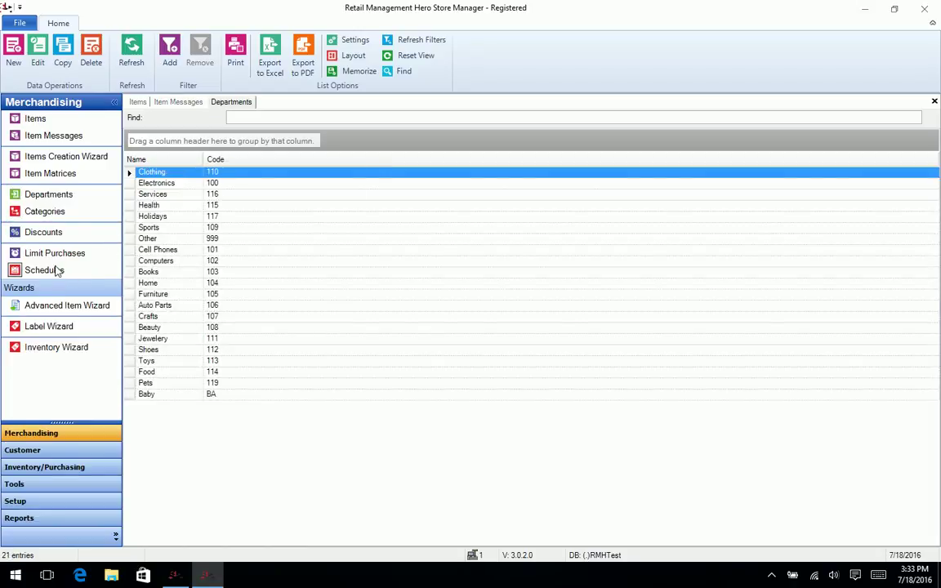
Review the second listed customer's billing, purchase history, shipping address and additional information, and close the record without saving.
left_click(8, 451)
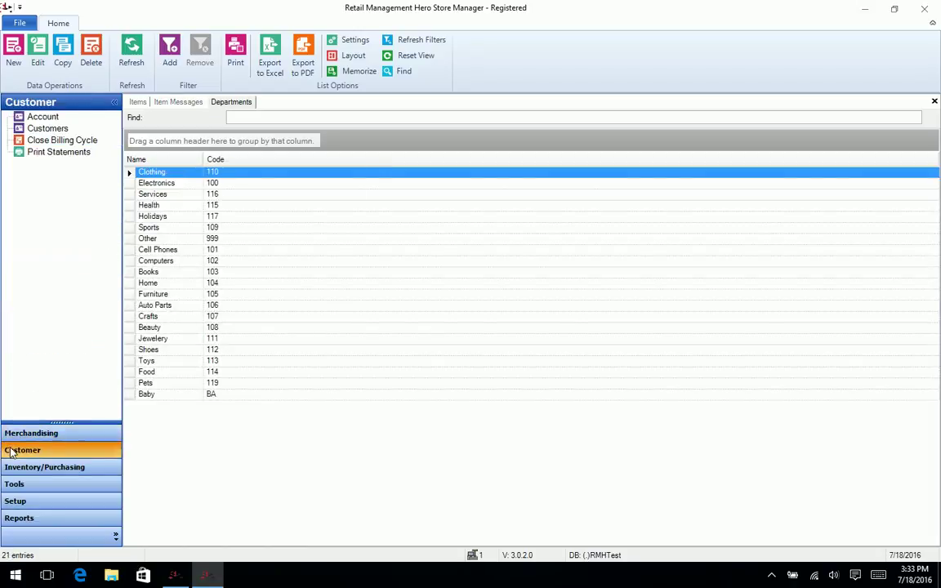
left_click(49, 129)
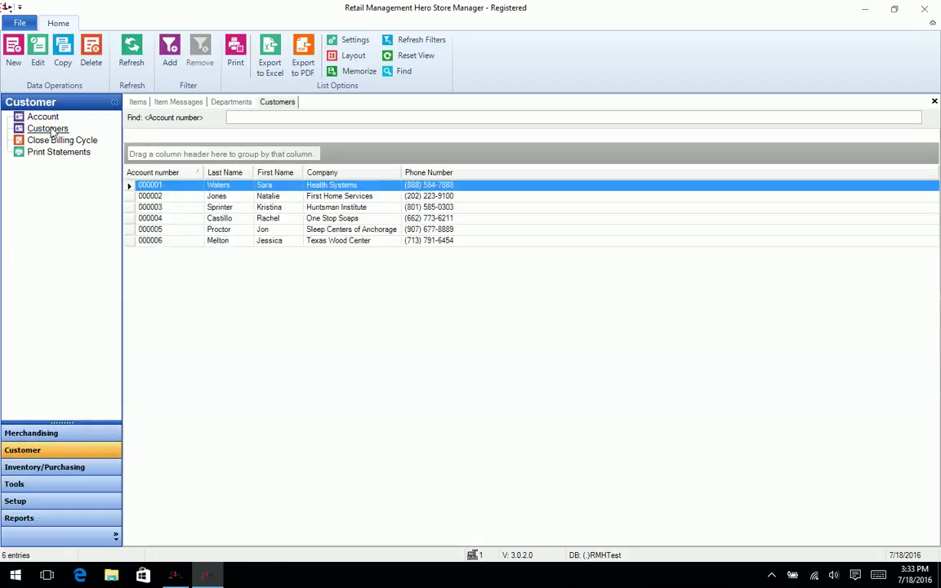
double_click(174, 198)
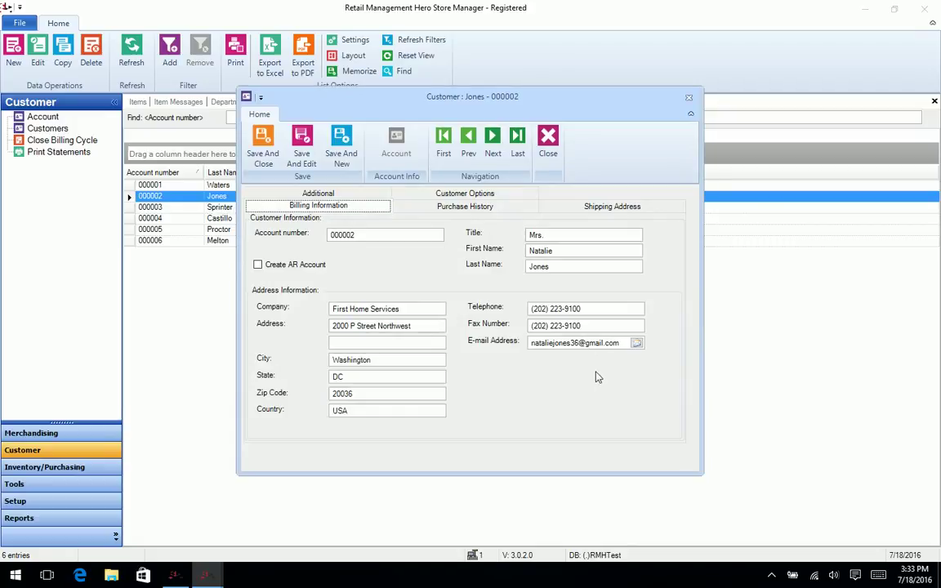
left_click(463, 209)
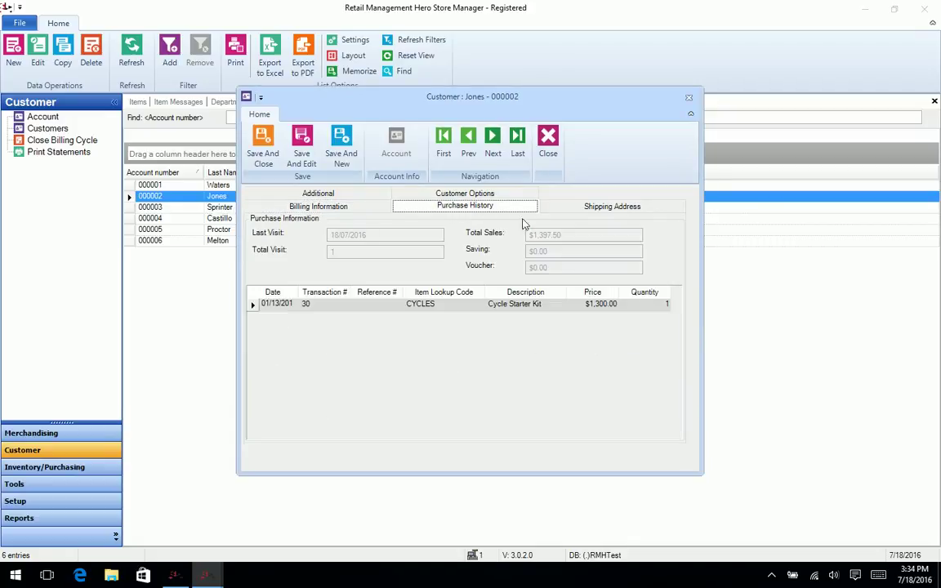
left_click(619, 209)
left_click(287, 196)
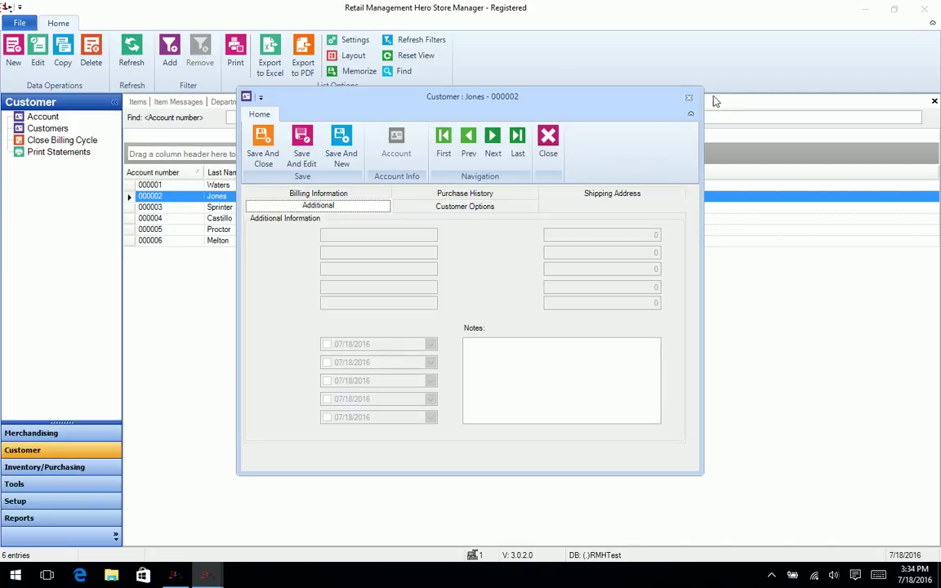
left_click(688, 99)
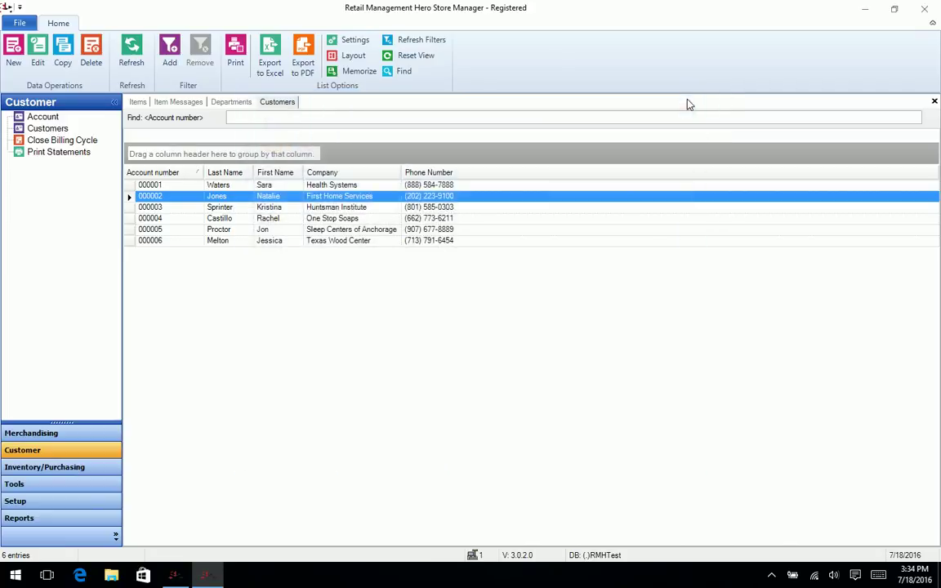
View the available inventory and purchasing functions, and return to the merchandising item list.
left_click(12, 472)
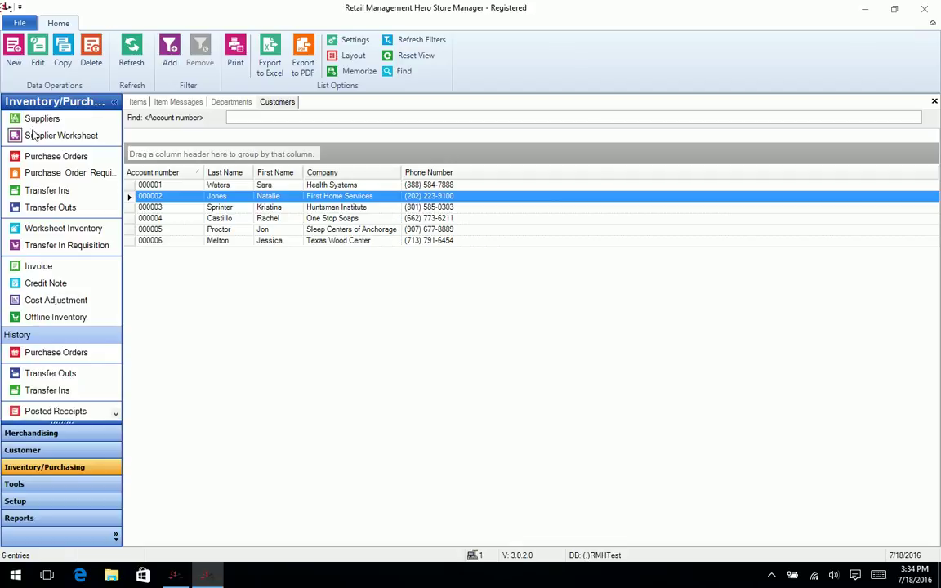
left_click(36, 436)
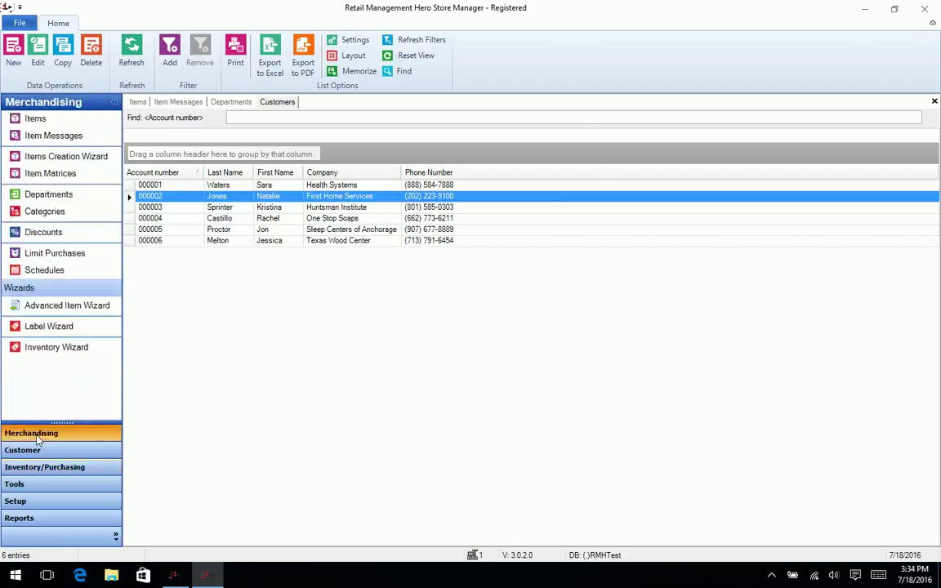
left_click(35, 119)
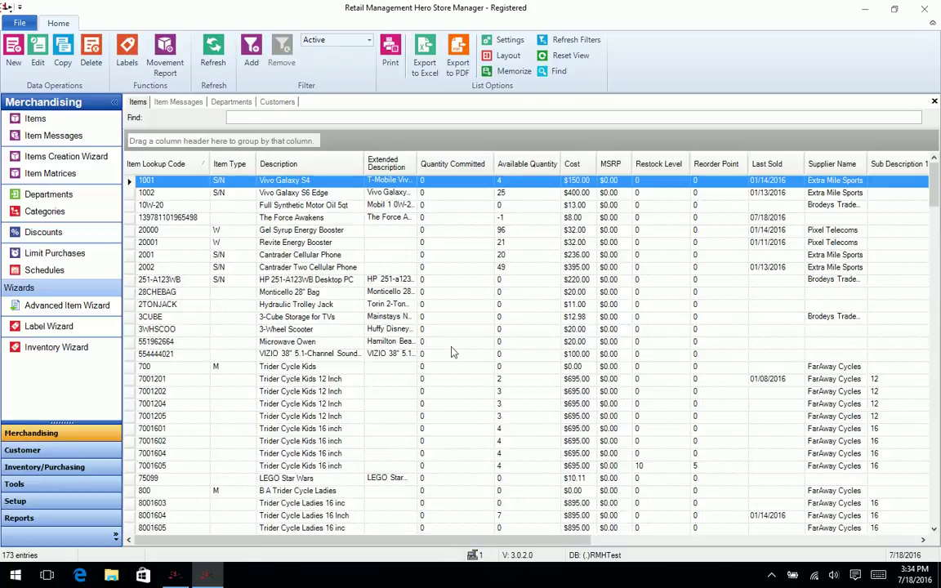
Review the 3-Wheel Scooter item's general, inventory, pricing, discounts, commission, aliases and purchase details, and close the record without saving.
left_click(394, 330)
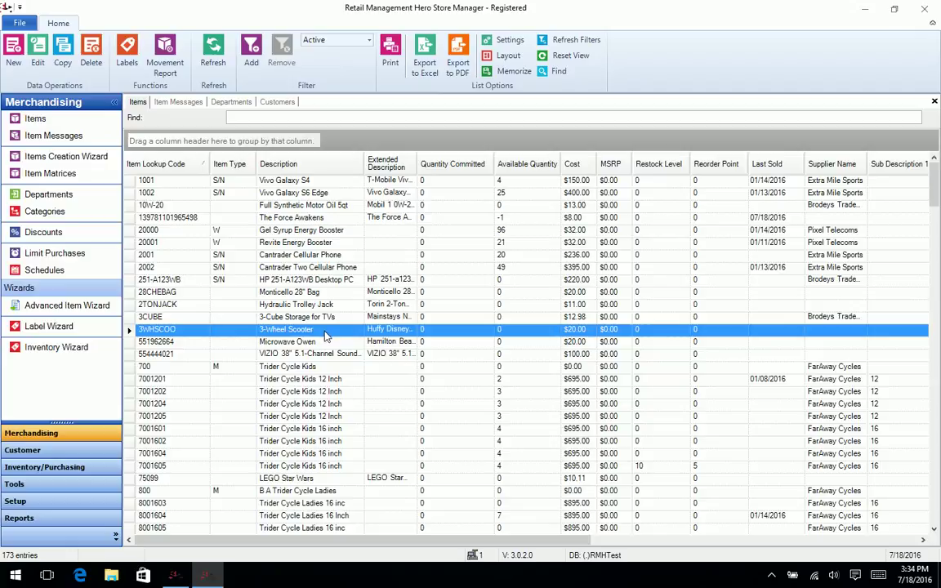
double_click(208, 330)
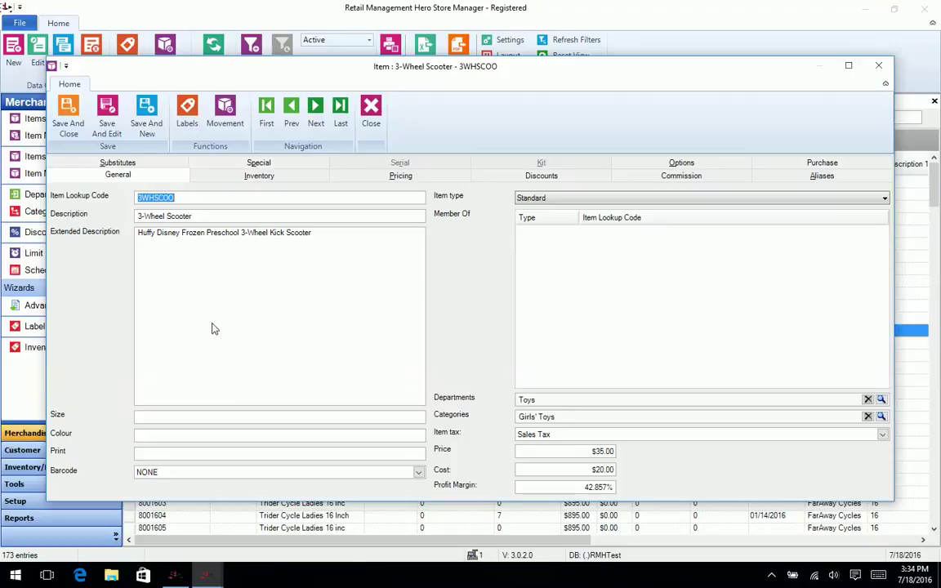
left_click(255, 175)
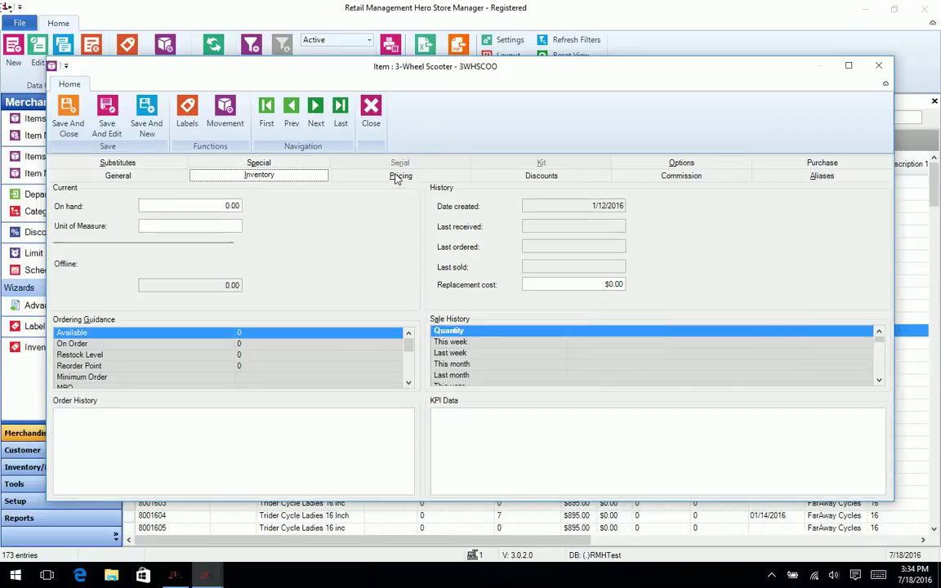
left_click(398, 178)
left_click(547, 178)
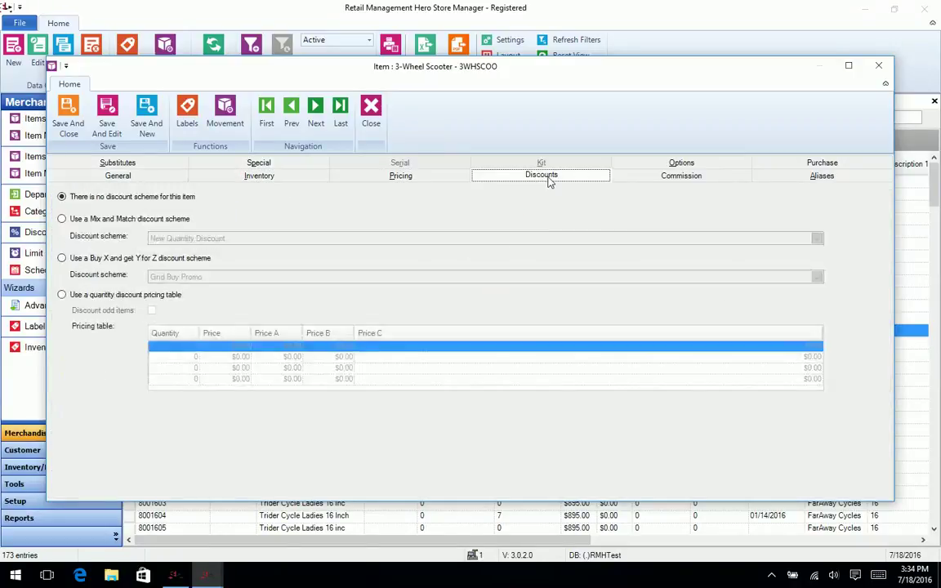
left_click(700, 178)
left_click(863, 178)
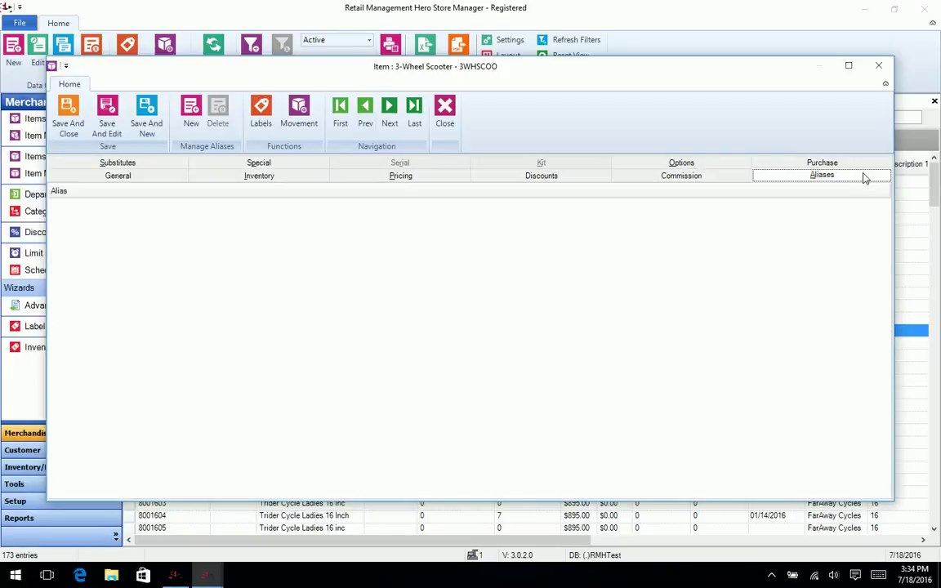
left_click(760, 161)
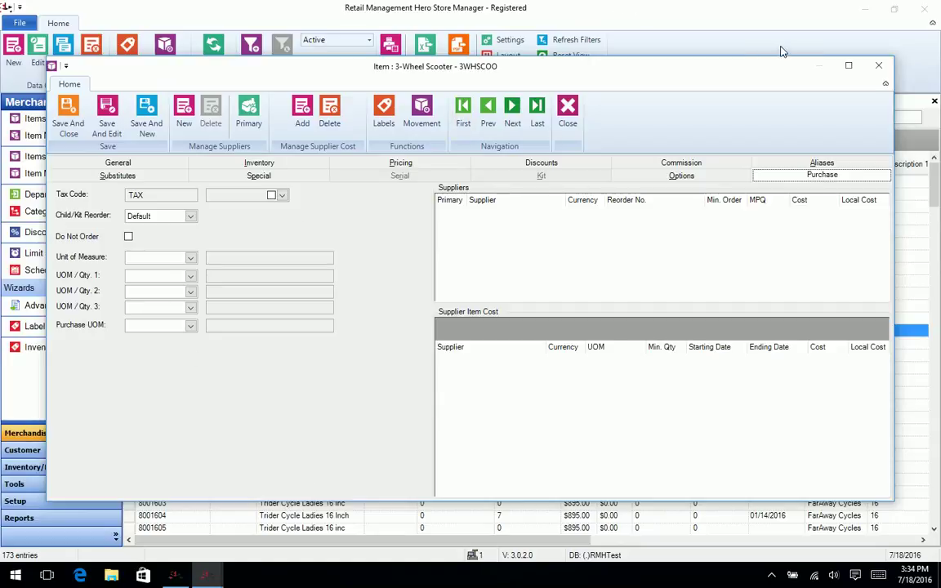
left_click(879, 66)
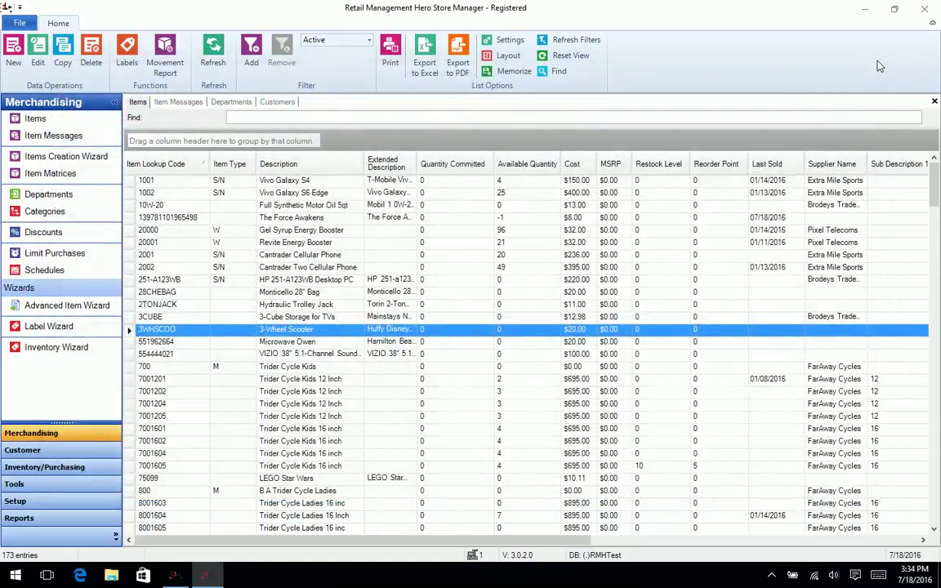